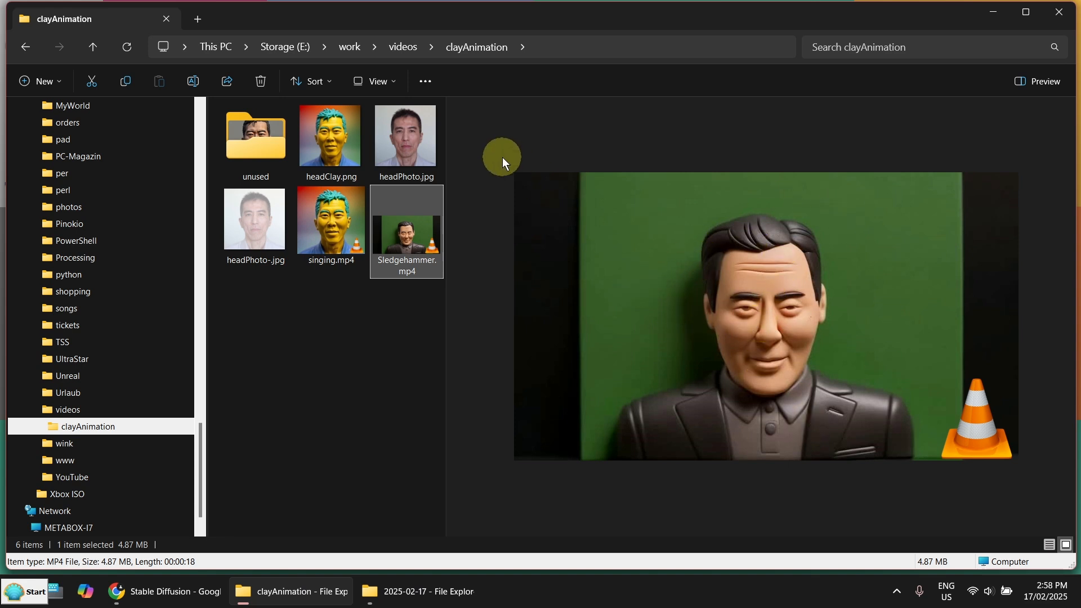
- Preview headPhoto.jpg, switch to the Stable Diffusion page in Chrome and highlight the ControlNet canny module in the clay portrait's generation parameters
left_click(417, 147)
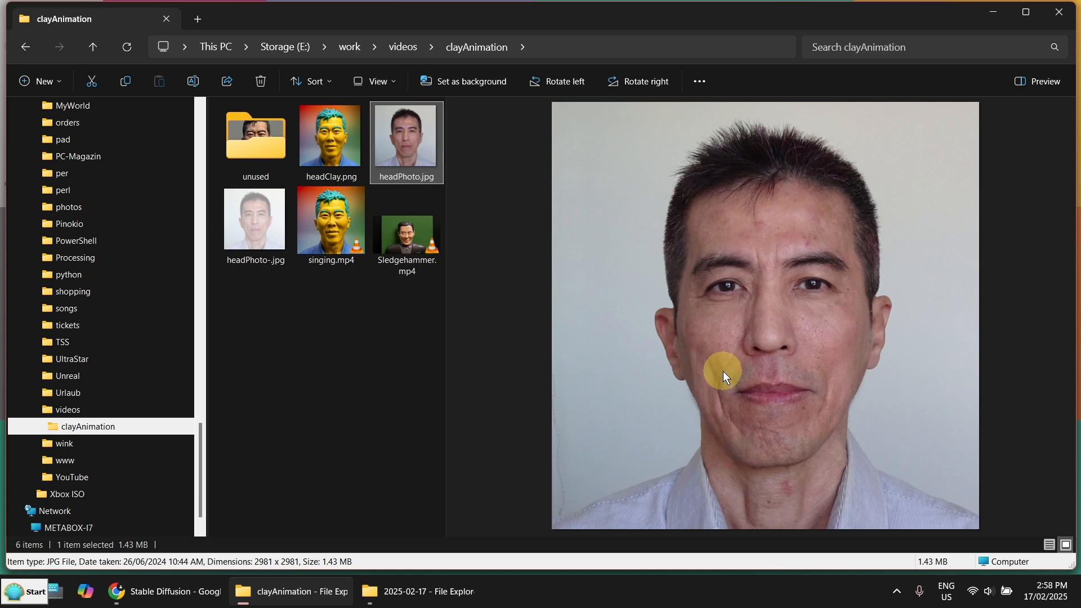
left_click(169, 591)
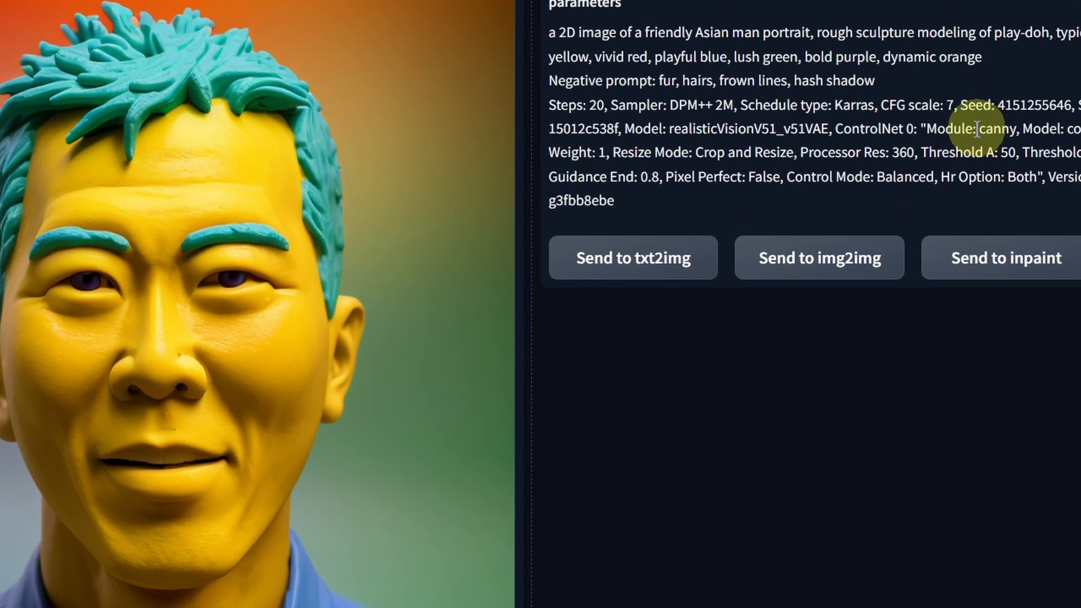
left_click_drag(926, 129, 1017, 128)
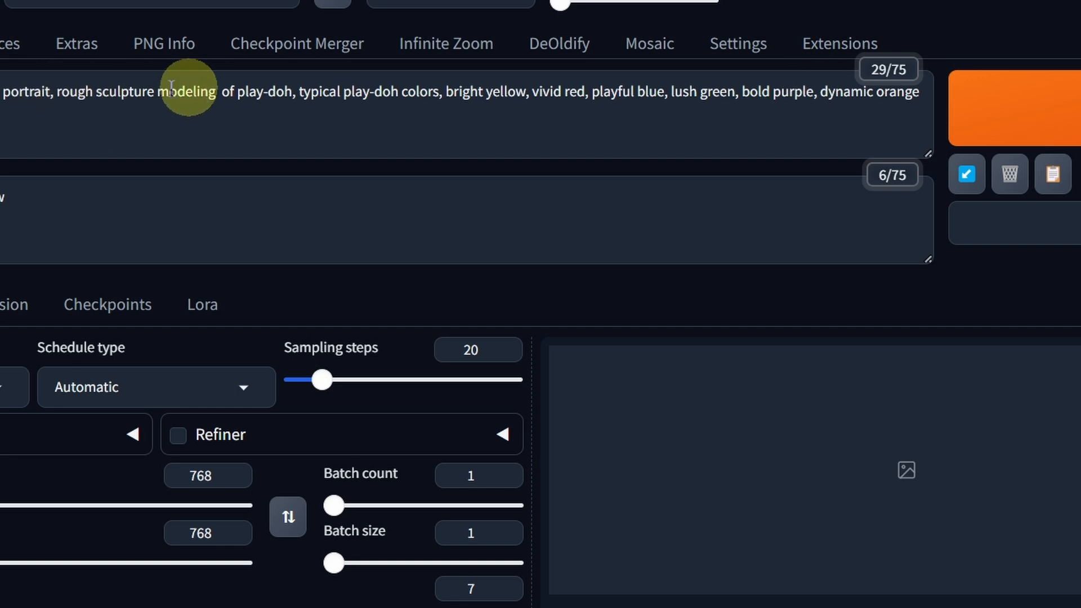
- Highlight "rough sculpture modeling of play-doh" in the txt2img prompt and examine the Canny ControlNet unit's edge preview, model, timestep range and thresholds
left_click_drag(57, 91, 283, 96)
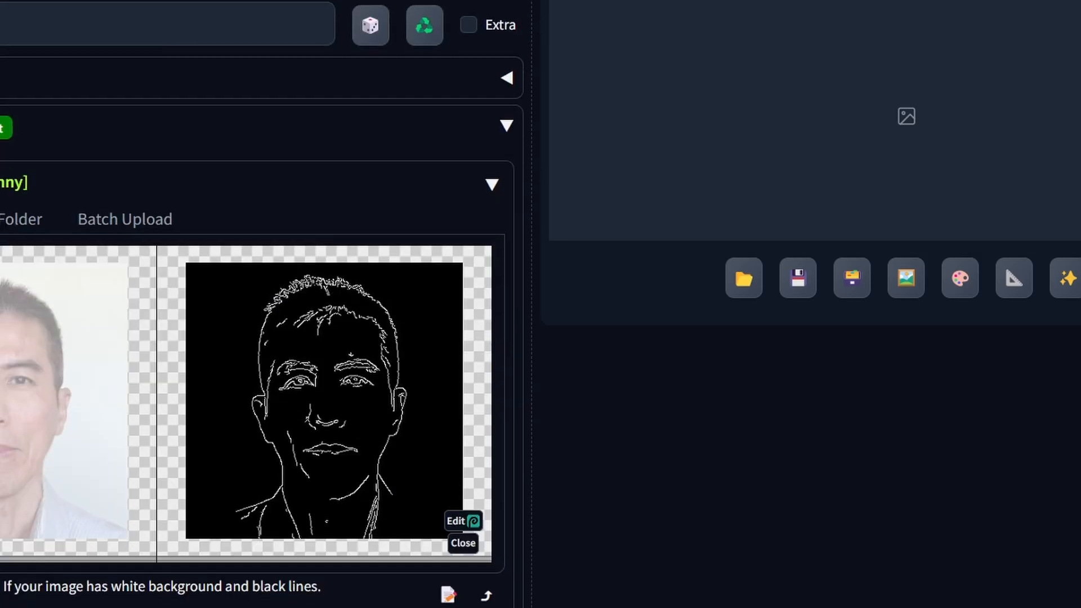
scroll(168, 326, "down", 1)
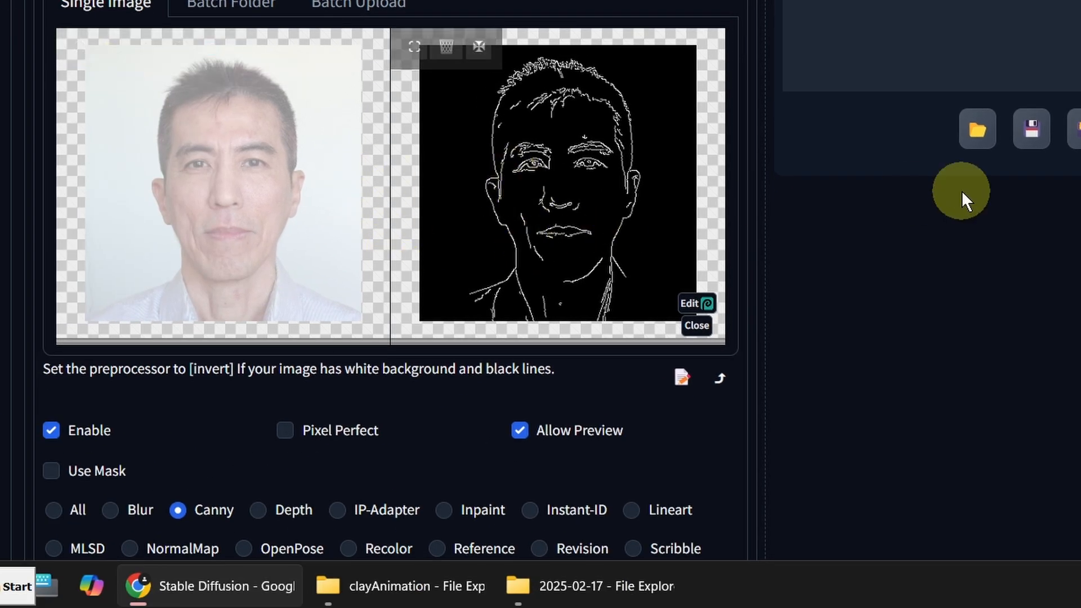
scroll(391, 282, "down", 6)
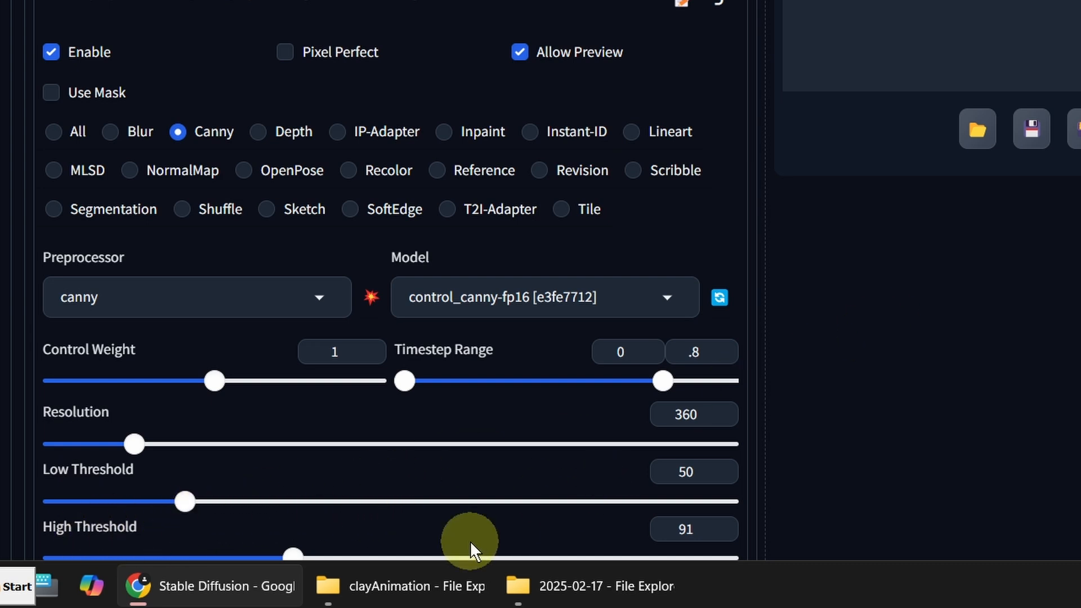
scroll(701, 554, "down", 1)
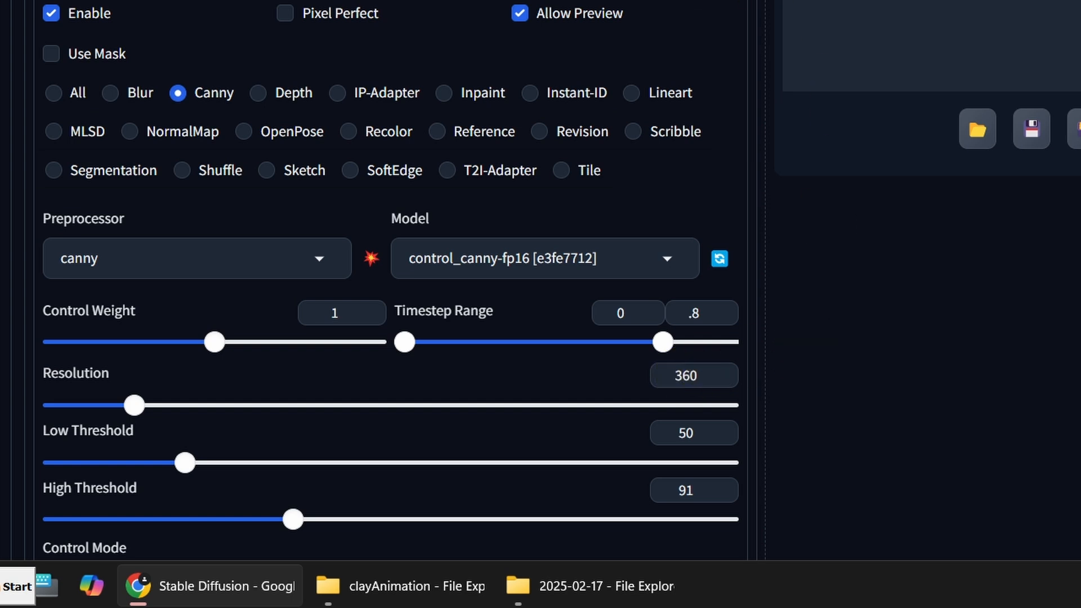
scroll(808, 27, "up", 5)
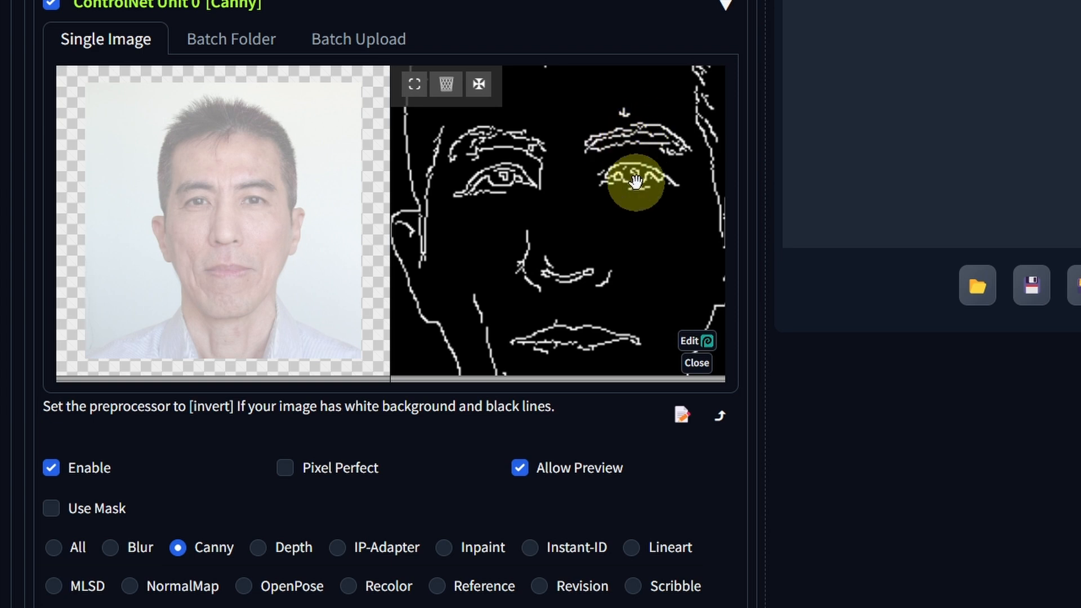
scroll(636, 185, "down", 5)
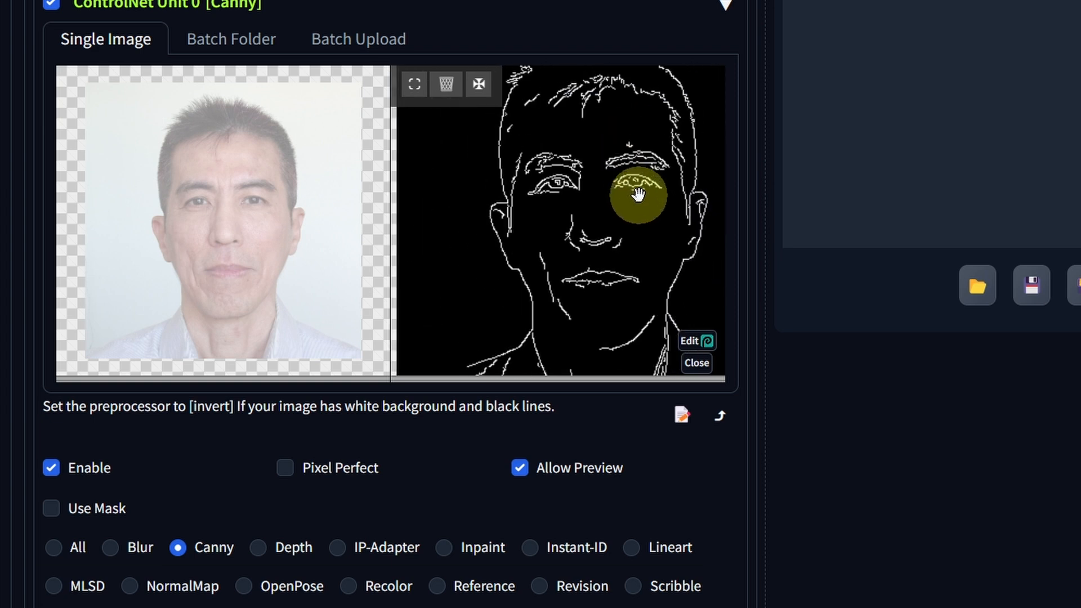
scroll(634, 248, "down", 1)
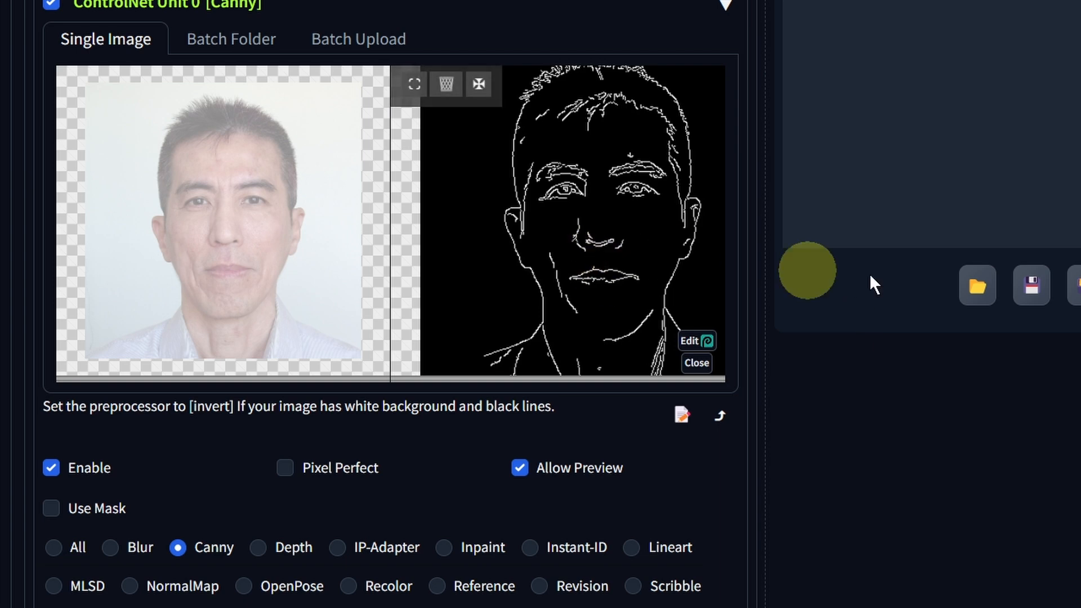
scroll(391, 304, "down", 6)
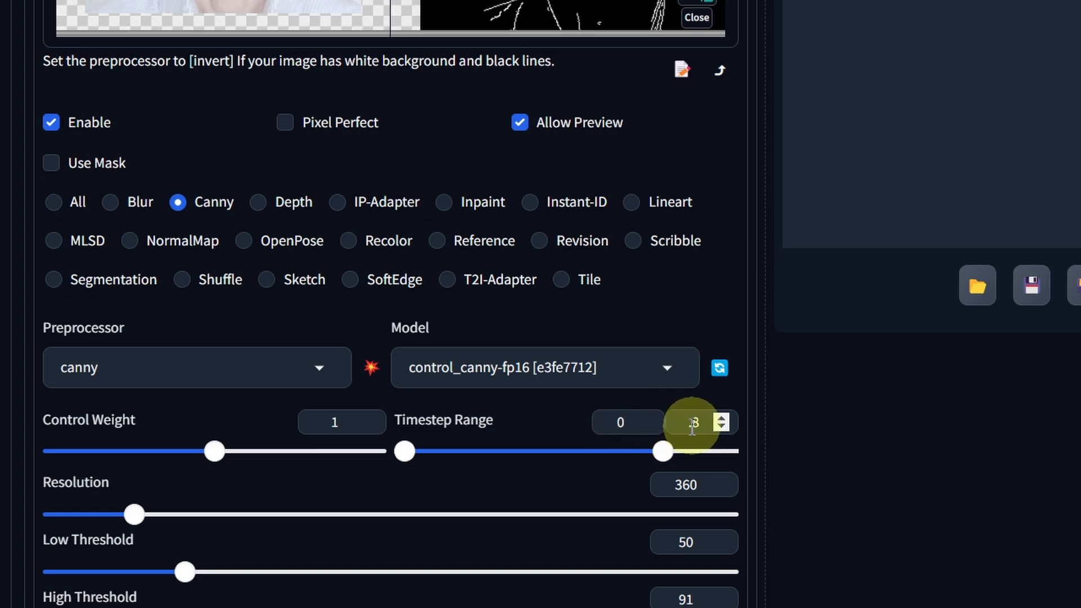
scroll(647, 453, "up", 8)
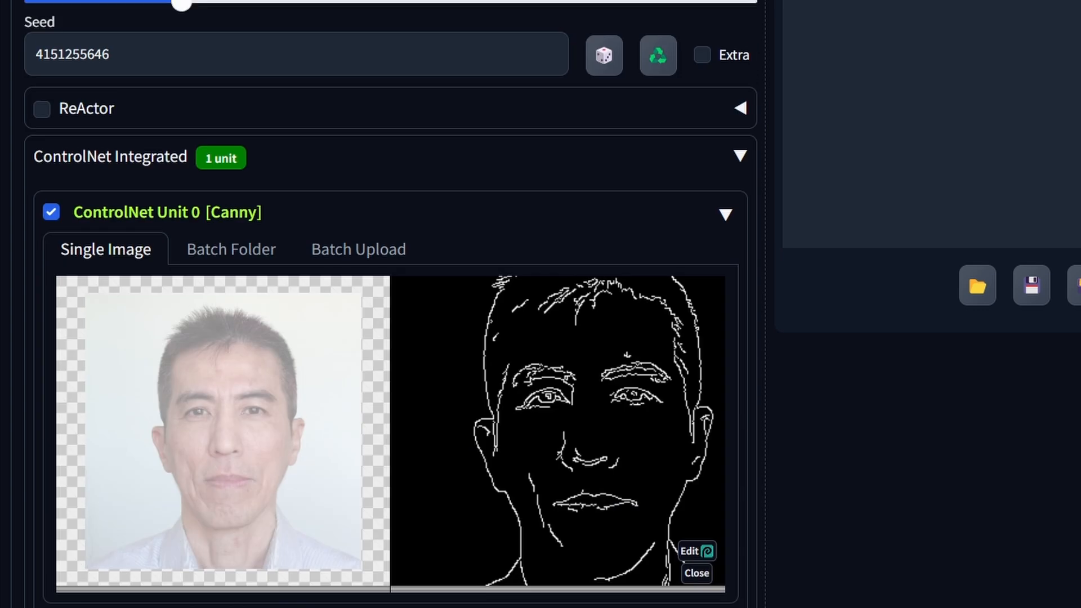
scroll(391, 304, "down", 3)
- Switch to the 2025-02-17 output folder in File Explorer and preview generated portraits 00040, 00044 and 00043
mouse_move(495, 607)
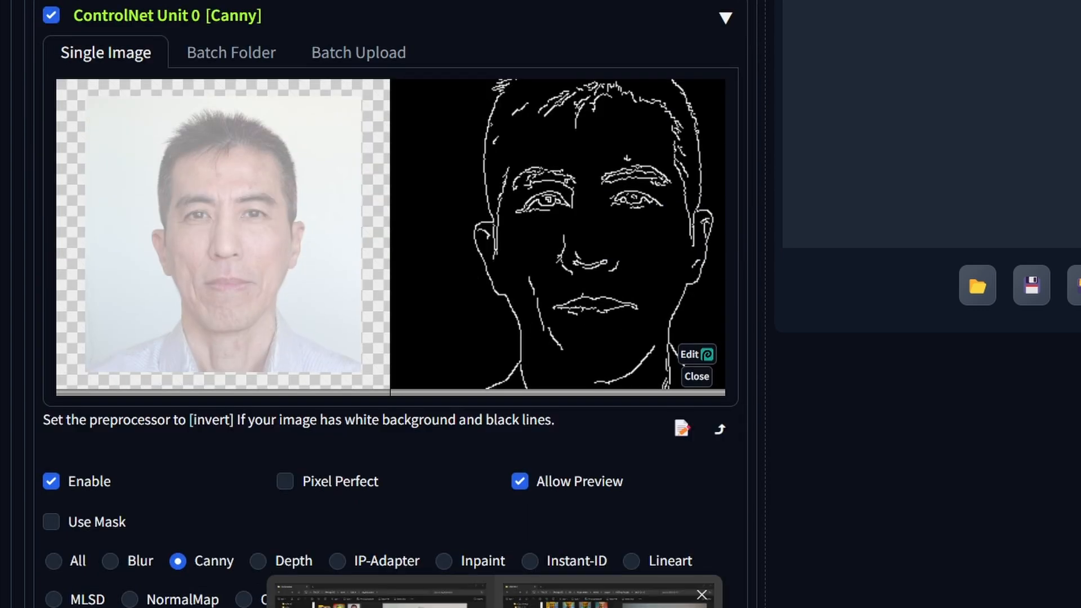
left_click(608, 595)
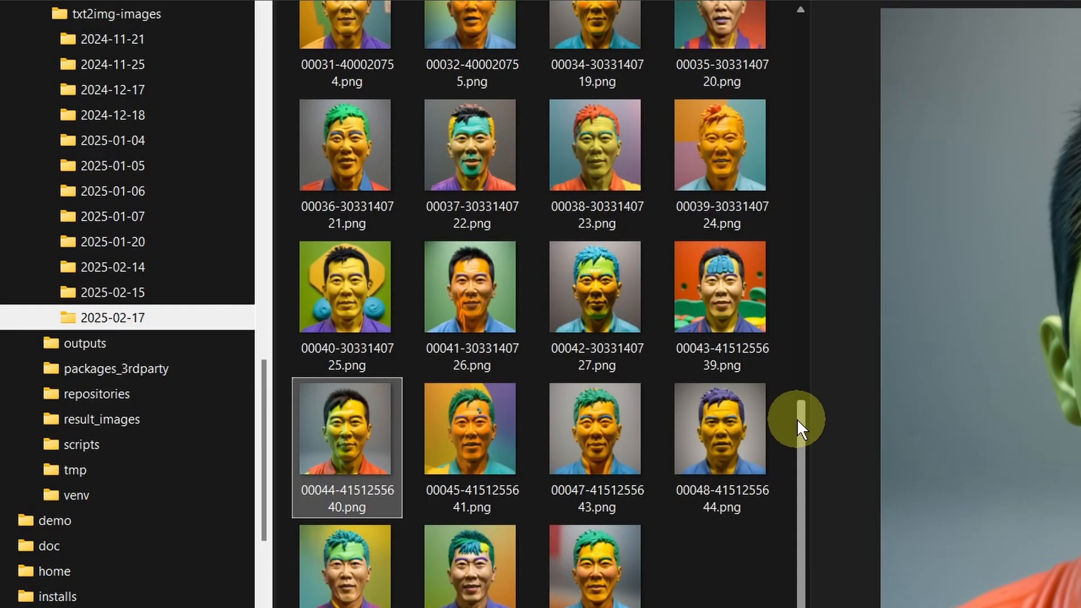
left_click(354, 303)
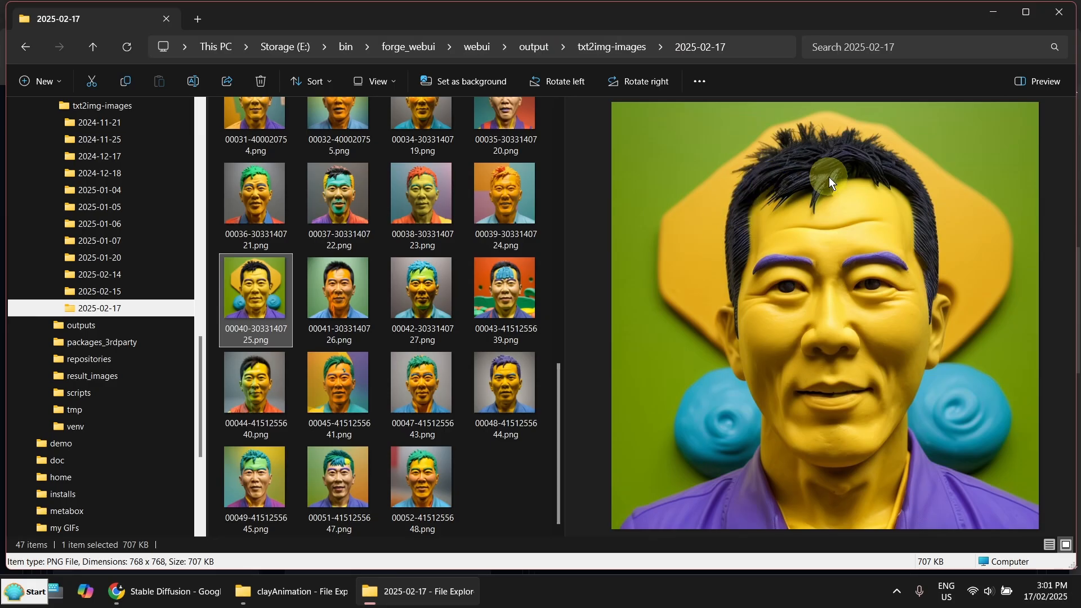
left_click(248, 377)
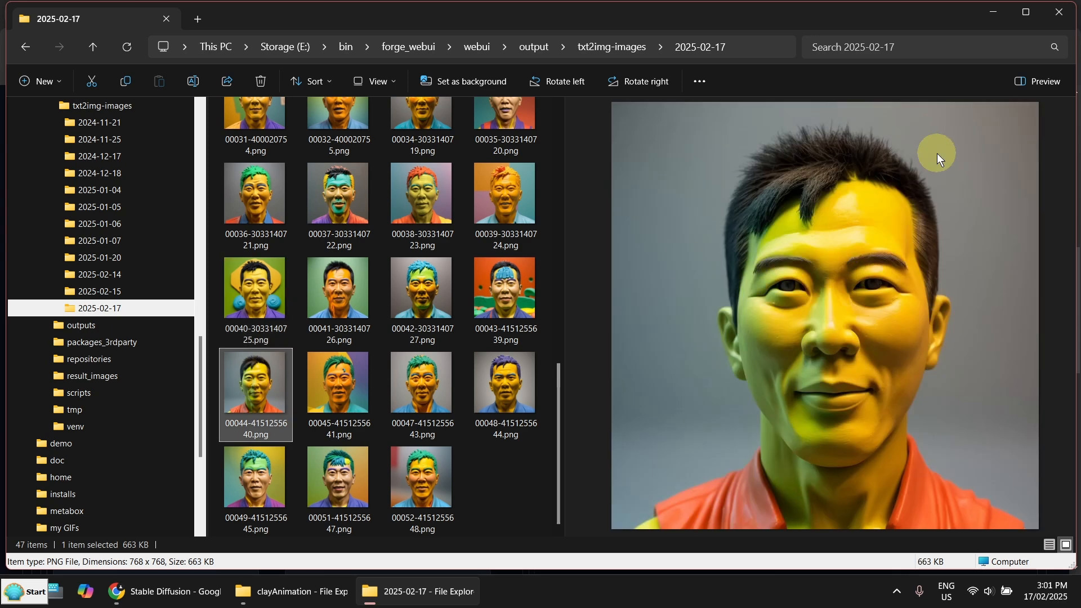
left_click(508, 291)
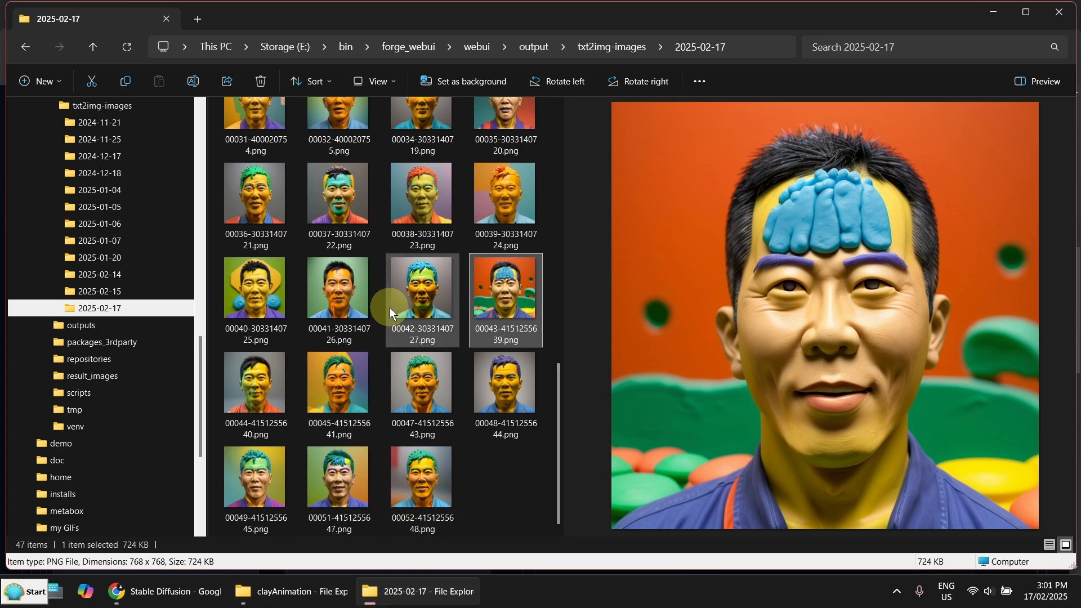
- Return to Stable Diffusion in Chrome and show the PNG Info of the clay head image with turquoise hair
mouse_move(325, 591)
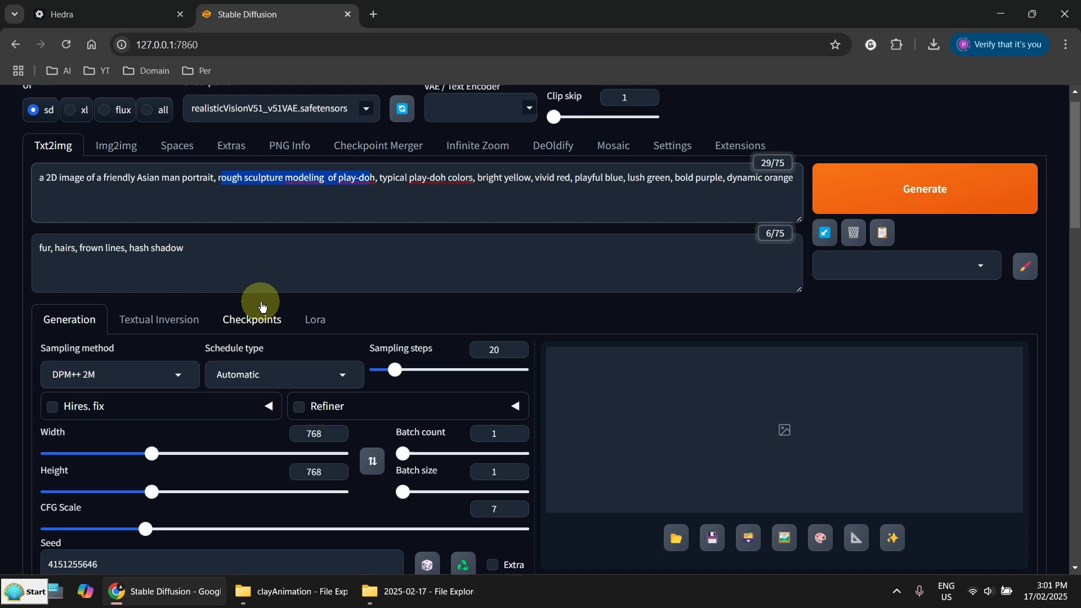
scroll(261, 306, "up", 1)
left_click(294, 169)
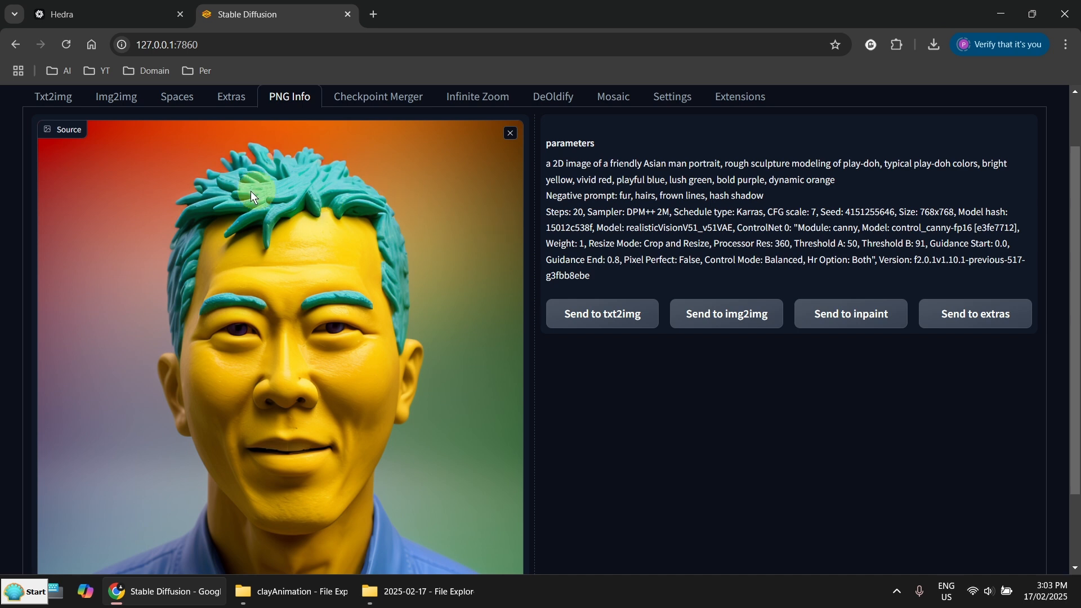
- Switch to Hedra, review the uploaded audio and clay portrait, and play the first video in My Library
left_click(118, 13)
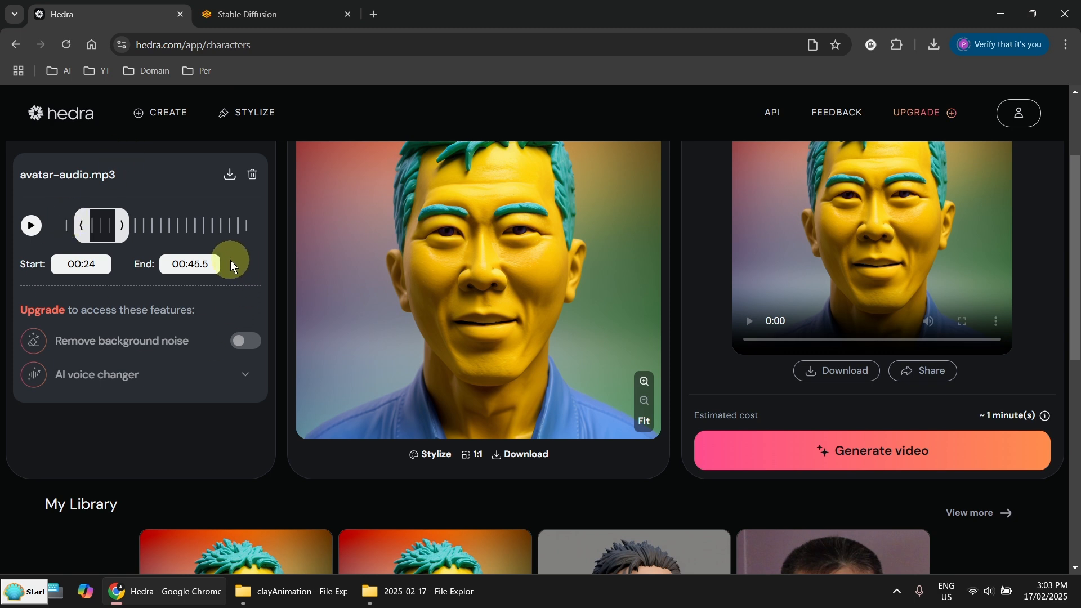
scroll(549, 259, "up", 1)
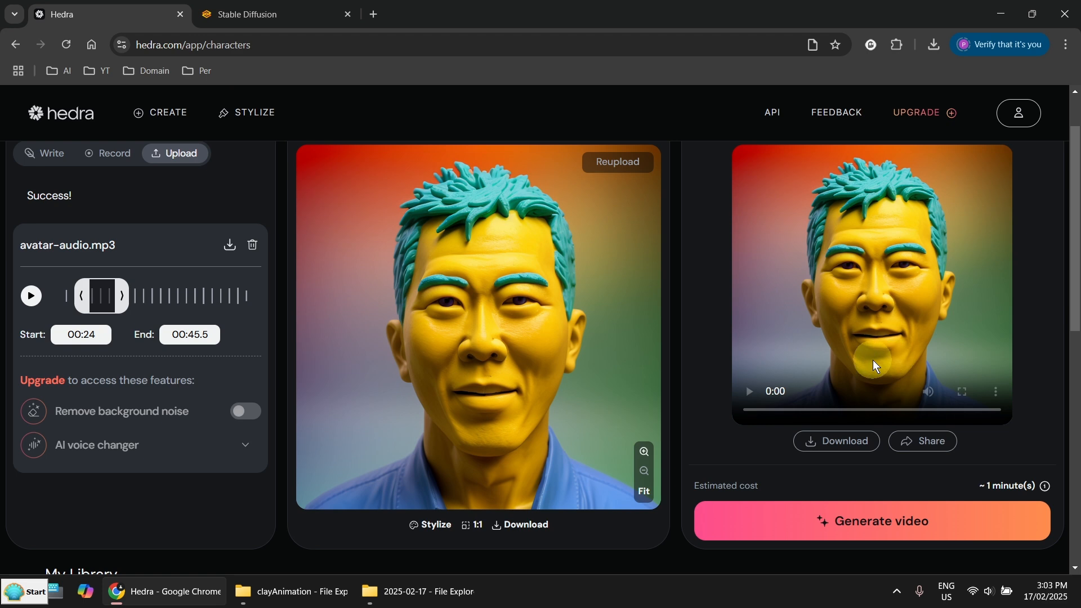
scroll(822, 360, "down", 1)
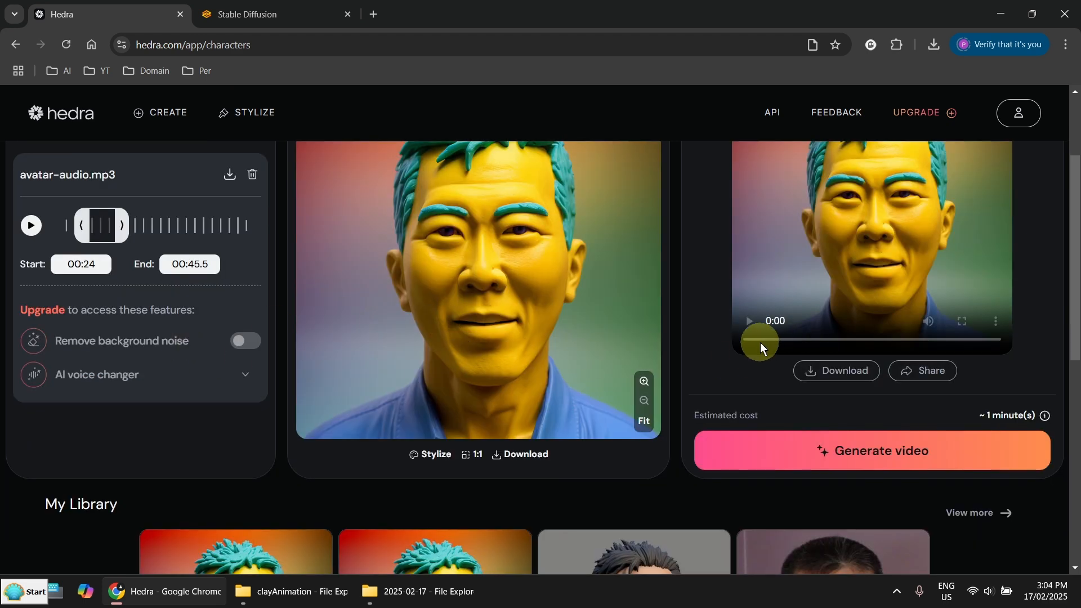
scroll(563, 428, "down", 1)
scroll(353, 515, "down", 1)
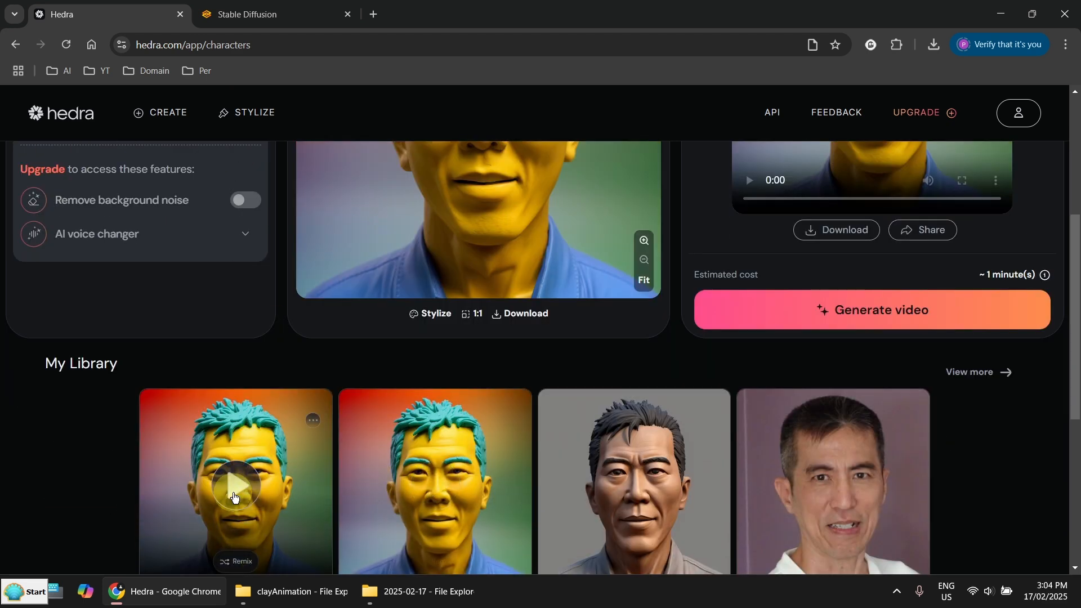
left_click(227, 522)
scroll(226, 521, "down", 1)
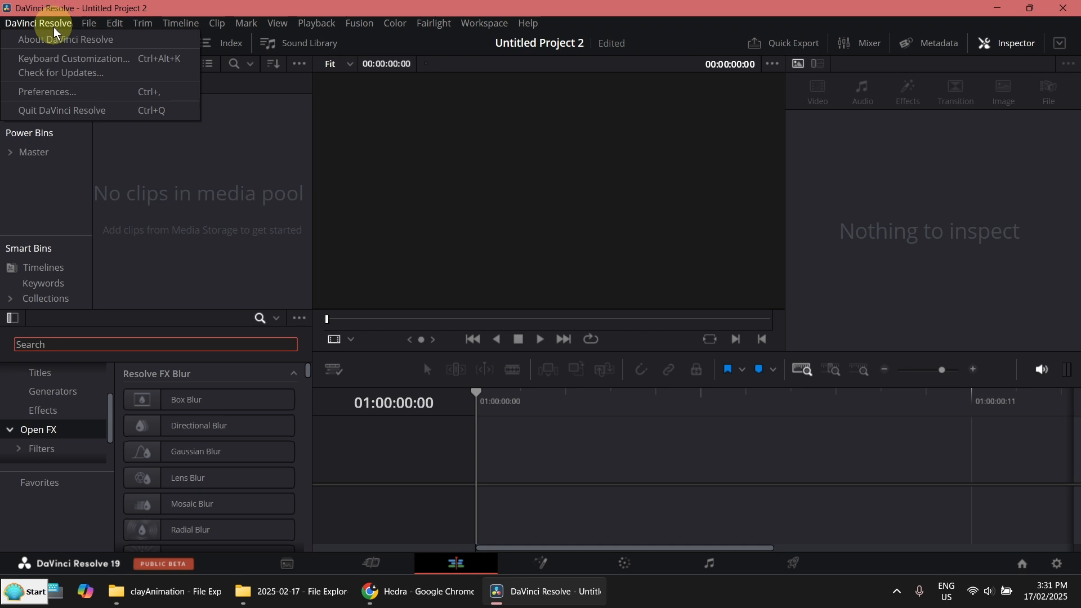
- In DaVinci Resolve, show the program's version information and close it
left_click(57, 39)
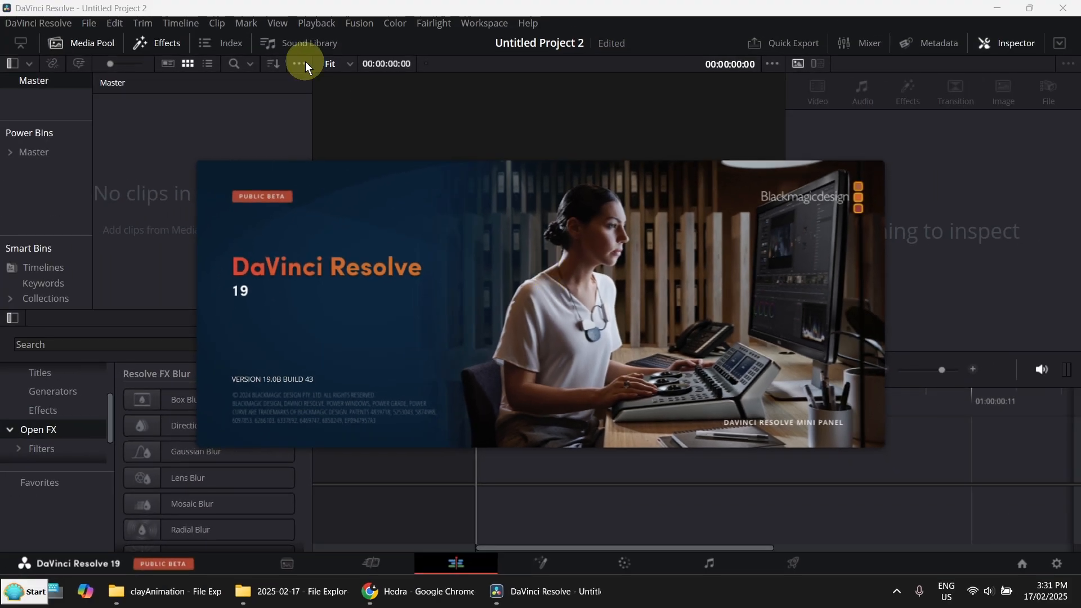
left_click(305, 63)
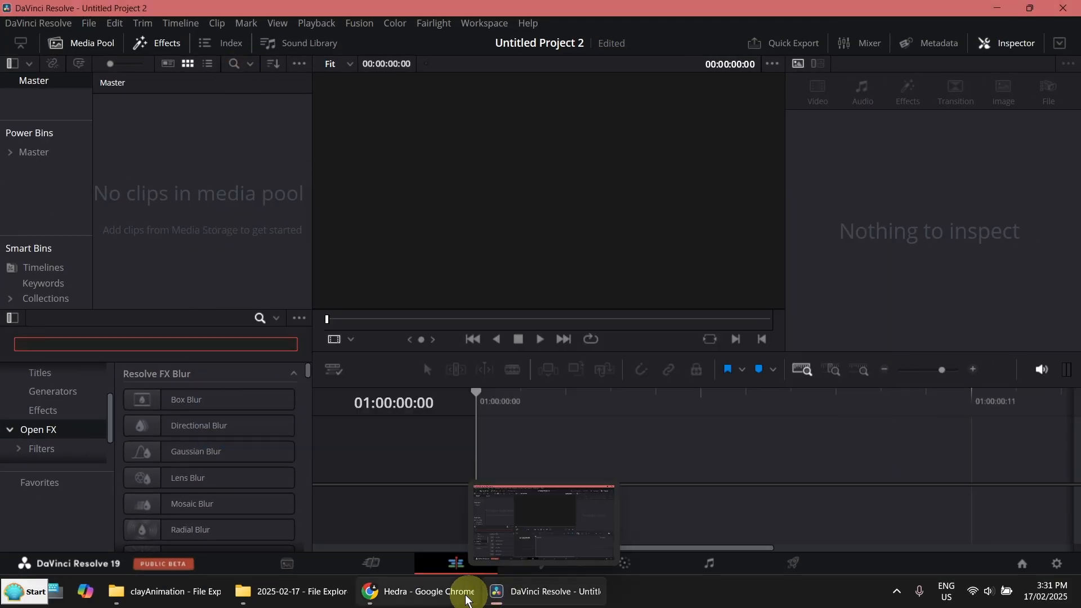
- Place singing.mp4 from the clayAnimation folder on a new timeline without changing the project frame rate, and check the project settings
left_click(169, 591)
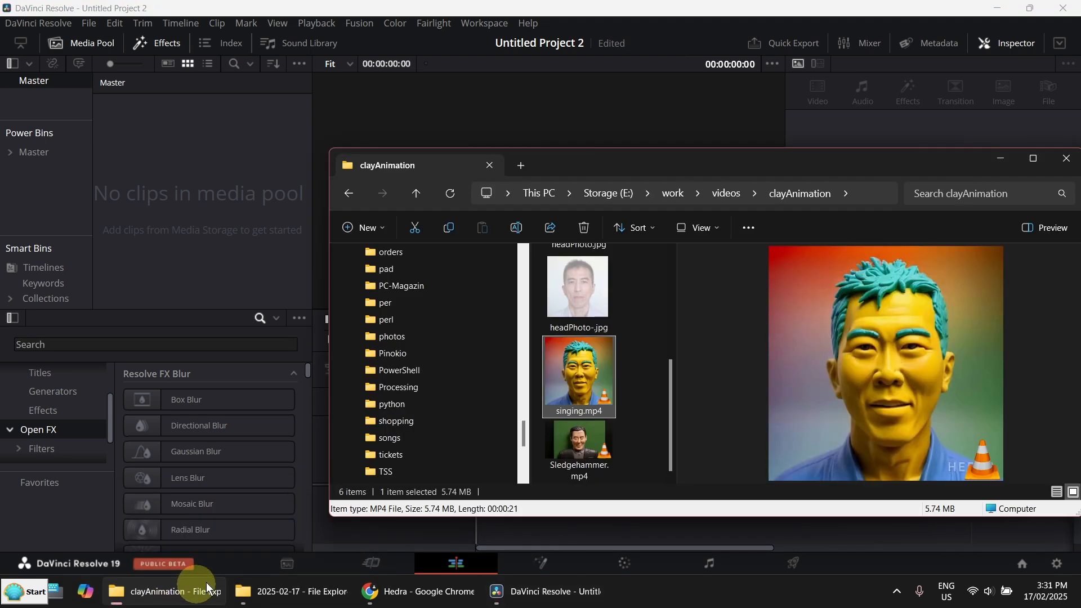
left_click_drag(658, 163, 680, 91)
left_click_drag(610, 275, 712, 475)
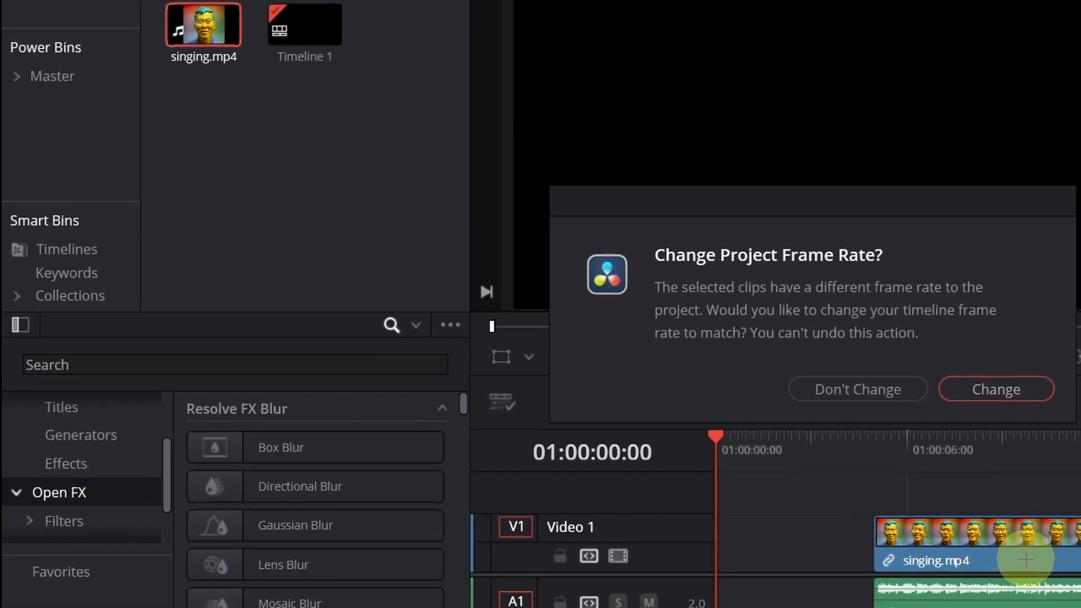
left_click(877, 385)
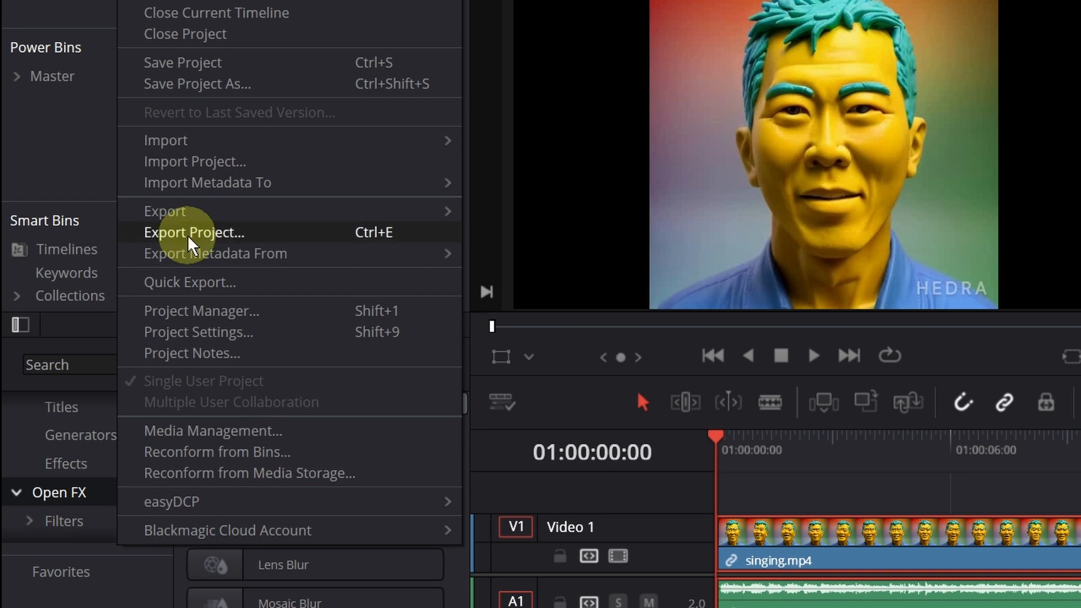
left_click(201, 335)
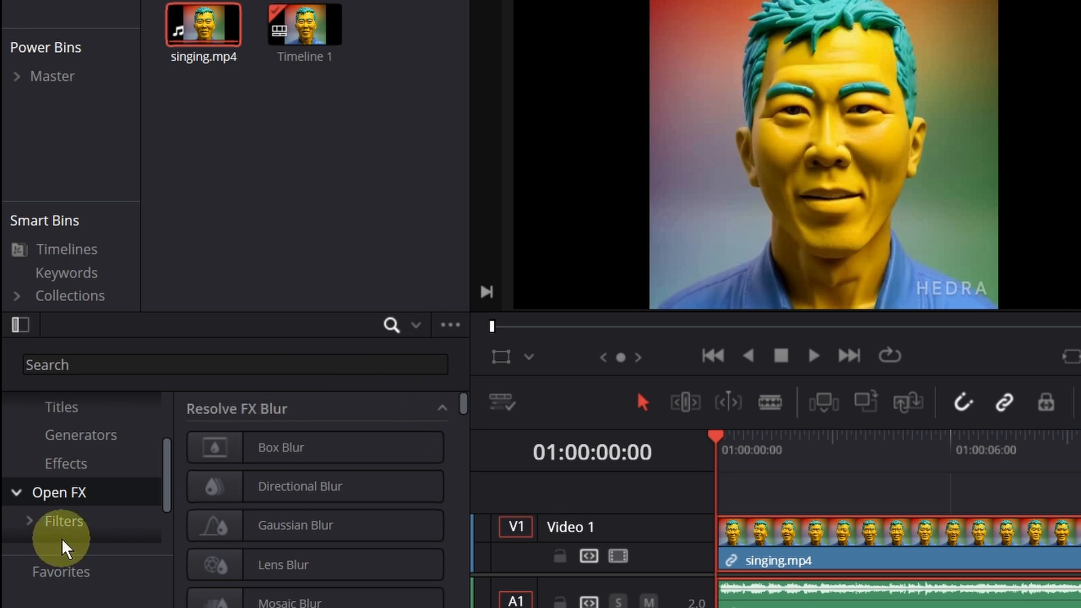
- Search the effects for "stop" and apply the Stop Motion effect to the singing.mp4 clip on Video 1
left_click(219, 369)
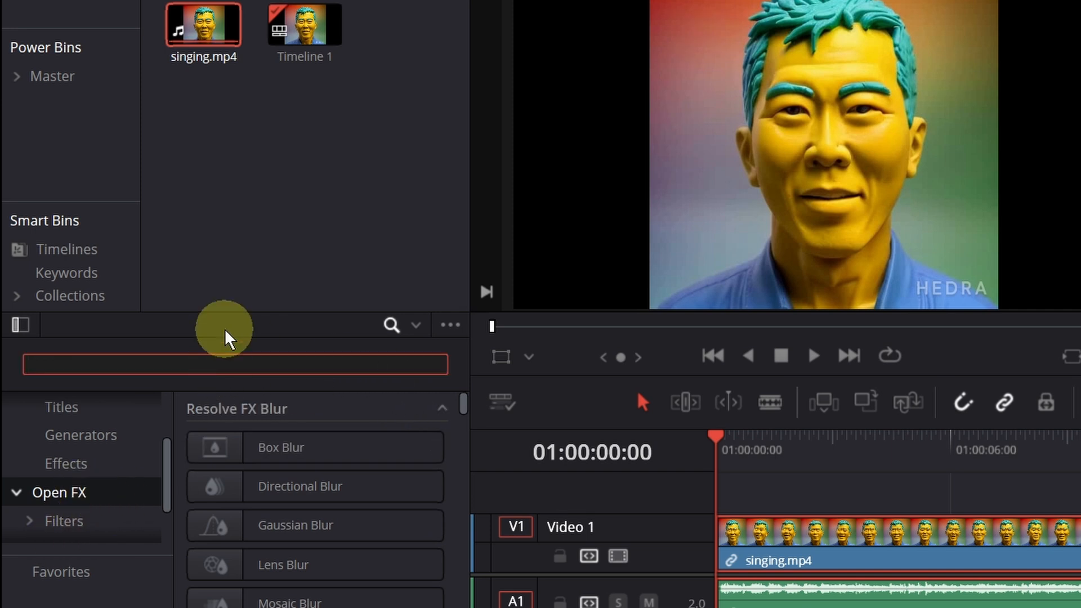
type("stop")
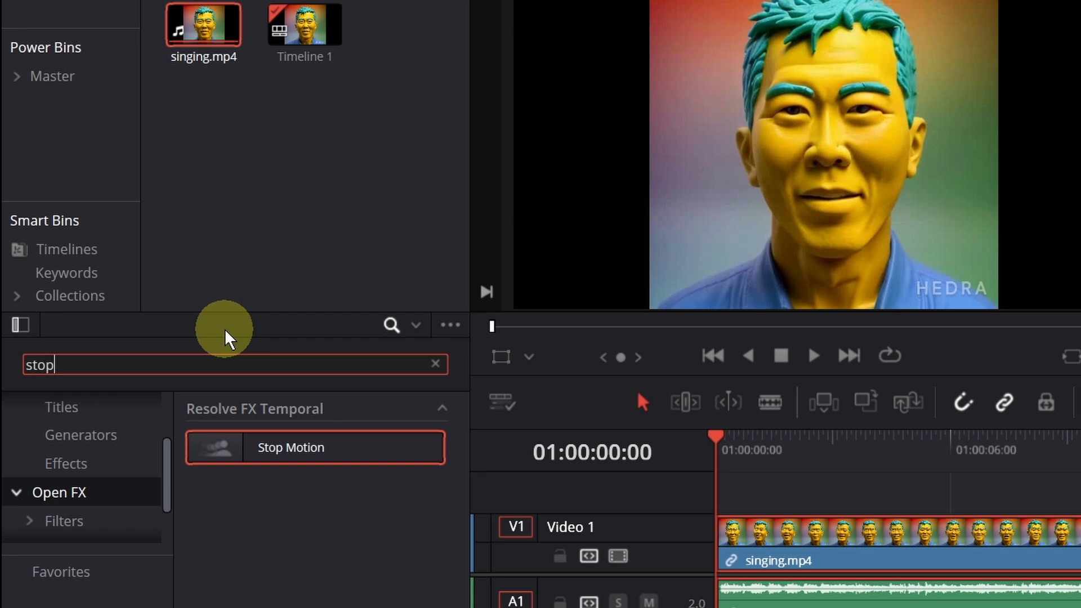
left_click_drag(222, 448, 767, 536)
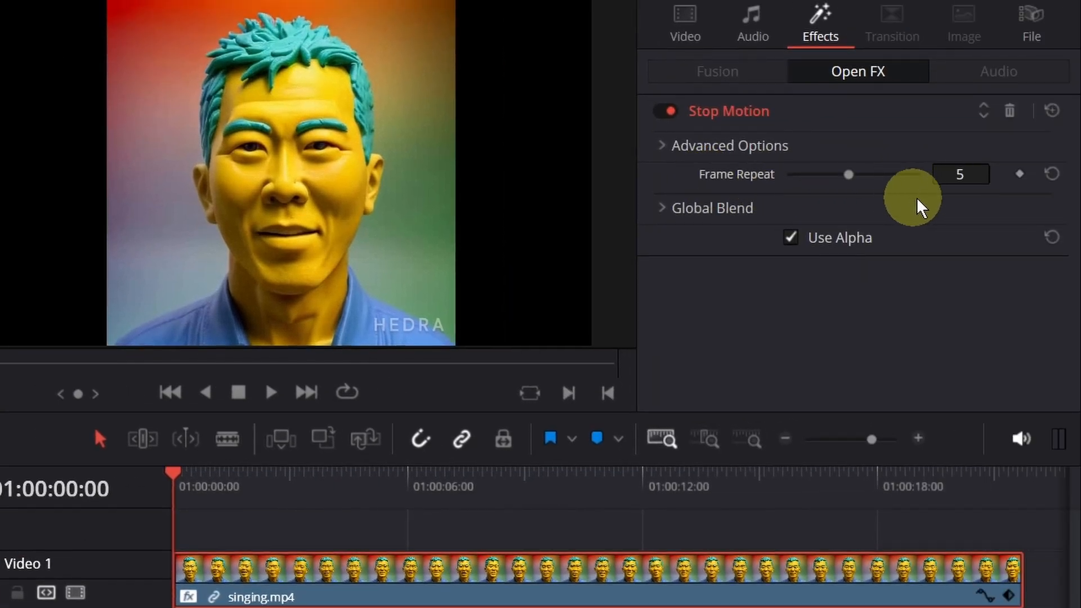
- Play the timeline to preview the Stop Motion effect, stop near the end, and select the singing.mp4 clip
left_click(279, 391)
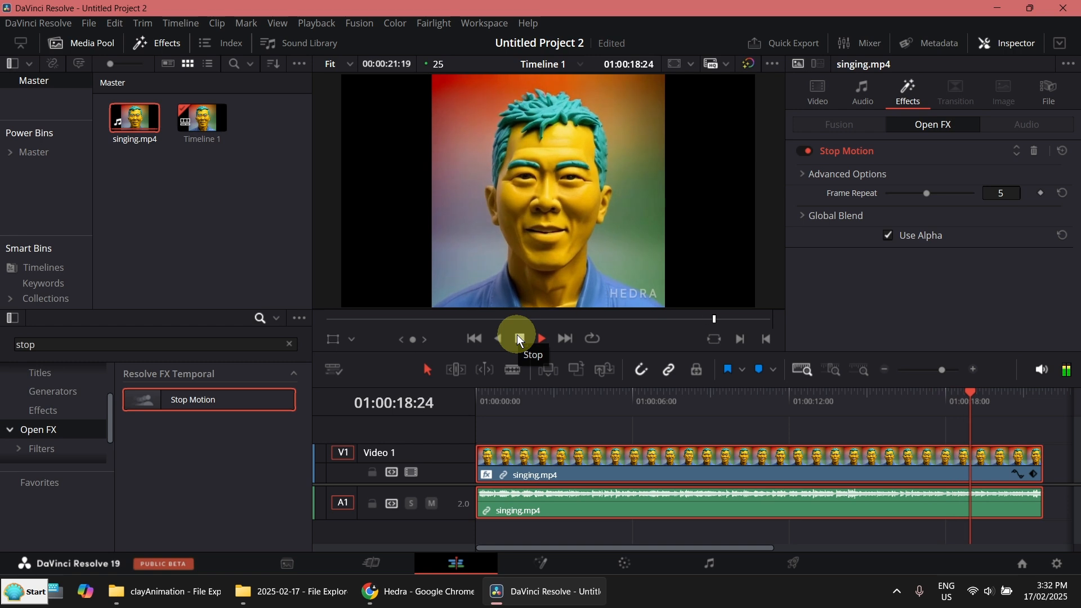
left_click(517, 335)
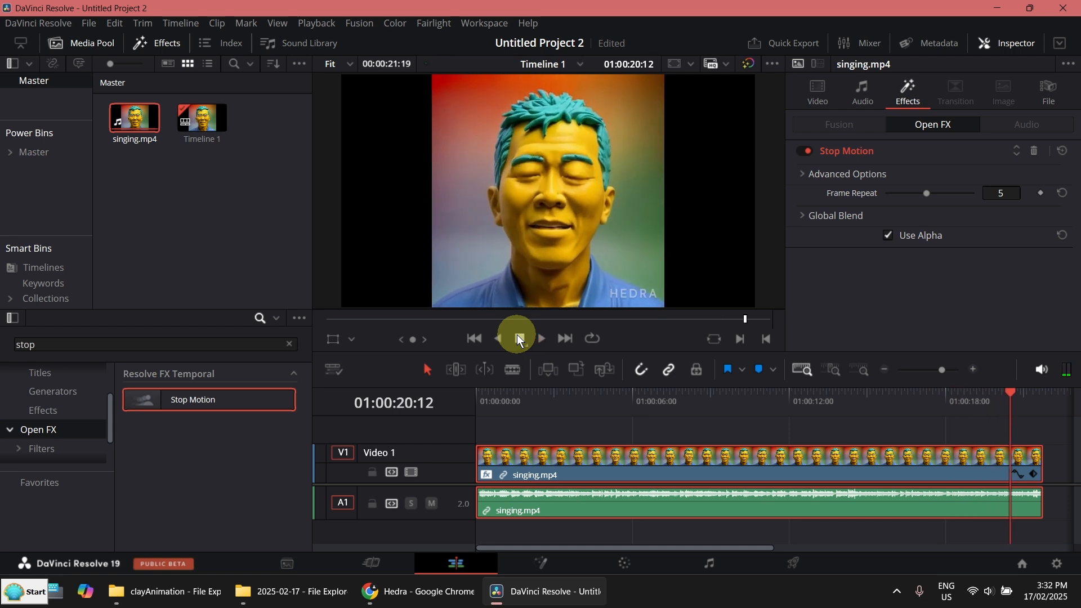
left_click(805, 478)
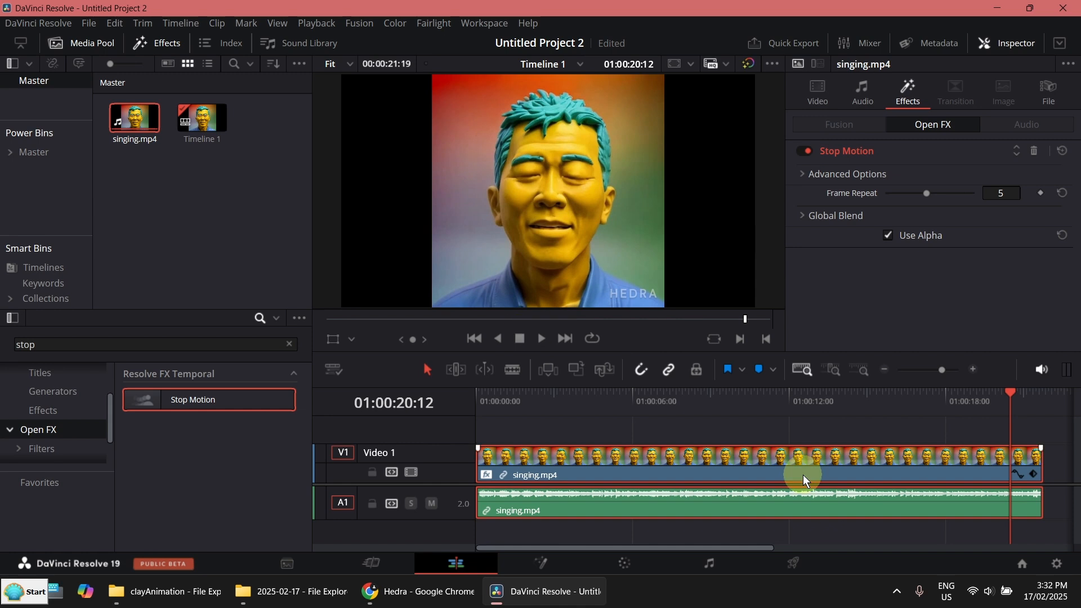